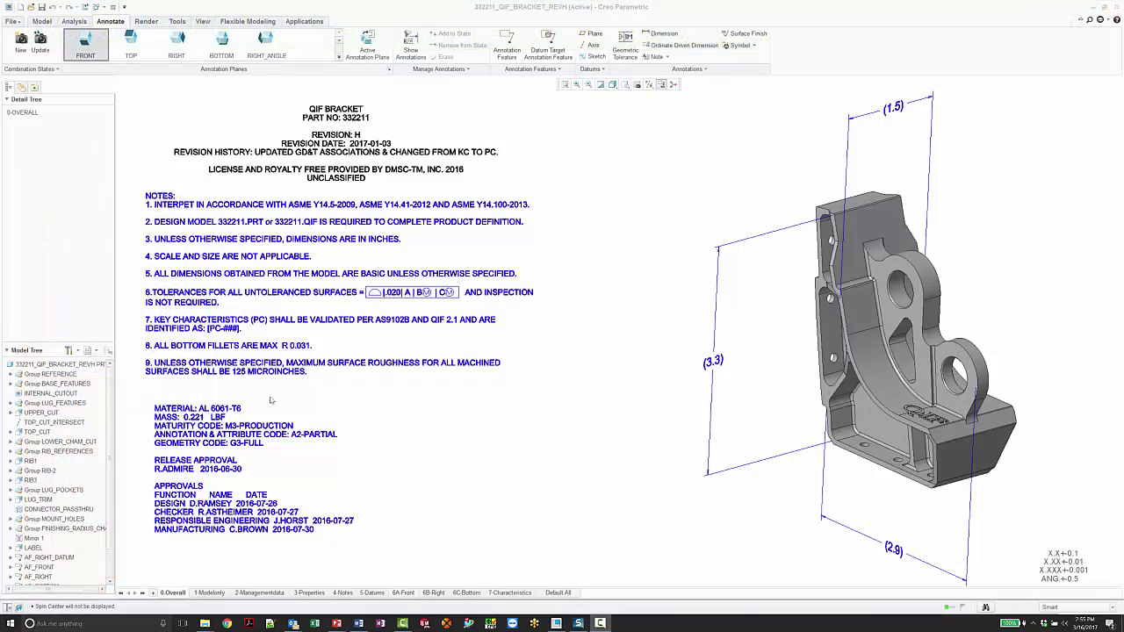
Switch through the saved annotation states to 7-Characteristics and spin the bracket to view its back
left_click(403, 592)
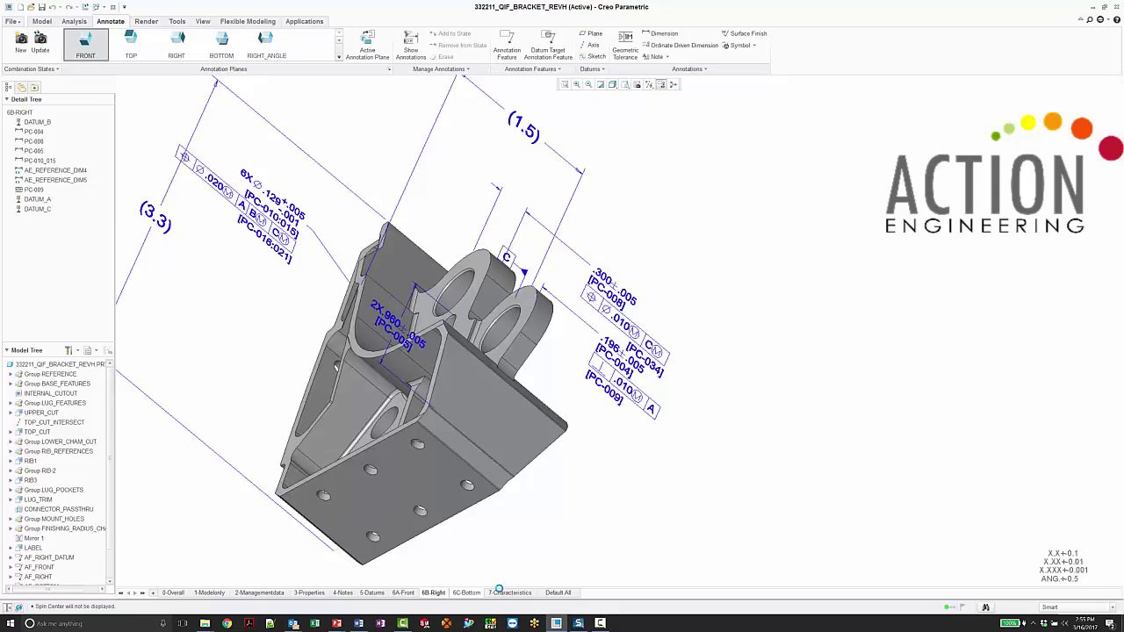
left_click(508, 593)
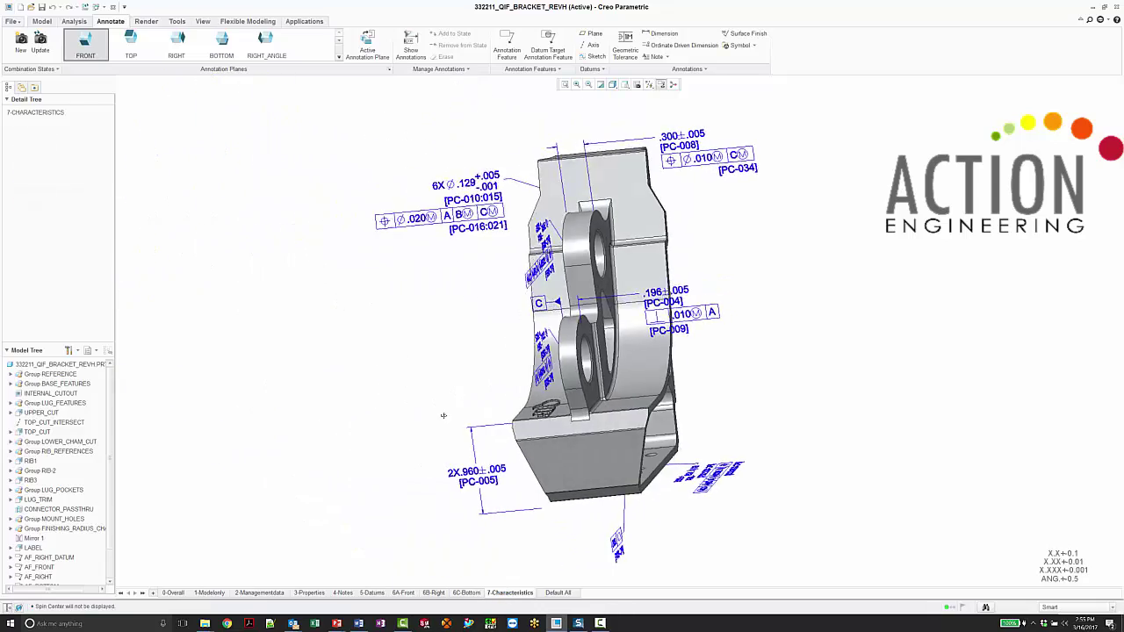
mouse_move(443, 415)
middle_mouse_down()
mouse_move(291, 424)
mouse_move(507, 439)
middle_mouse_up()
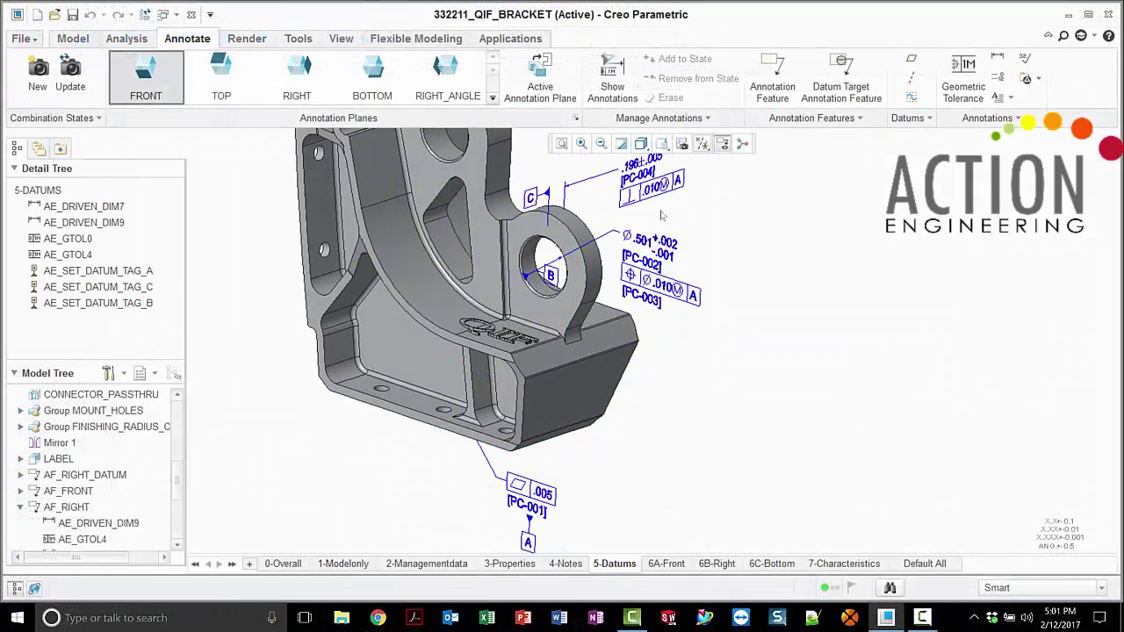
Add the text-below label [PC-009] to the .010 perpendicularity tolerance on datum C
scroll(662, 215, "up", 3)
middle_click_drag(662, 215, 636, 303, "shift")
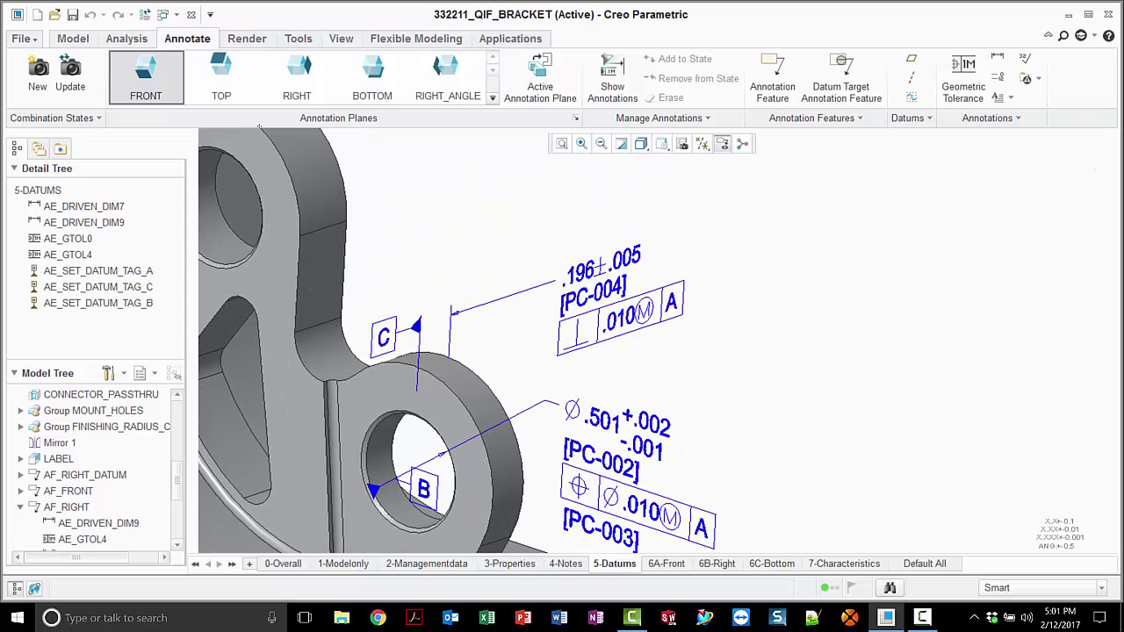
left_click(646, 309)
right_click(645, 312)
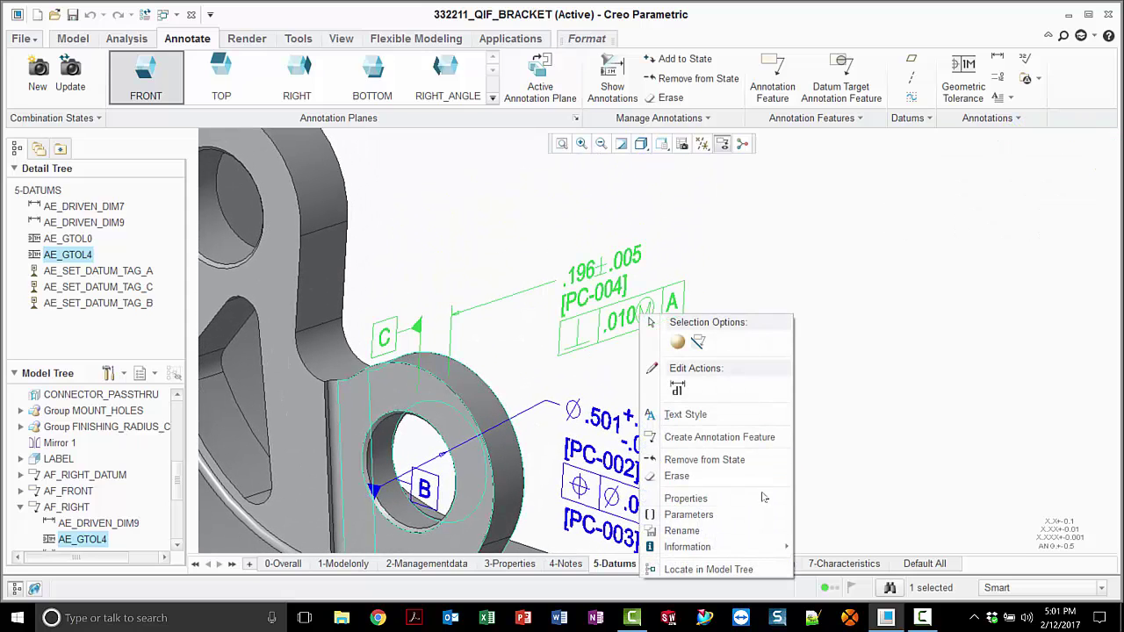
left_click(764, 498)
left_click(1035, 169)
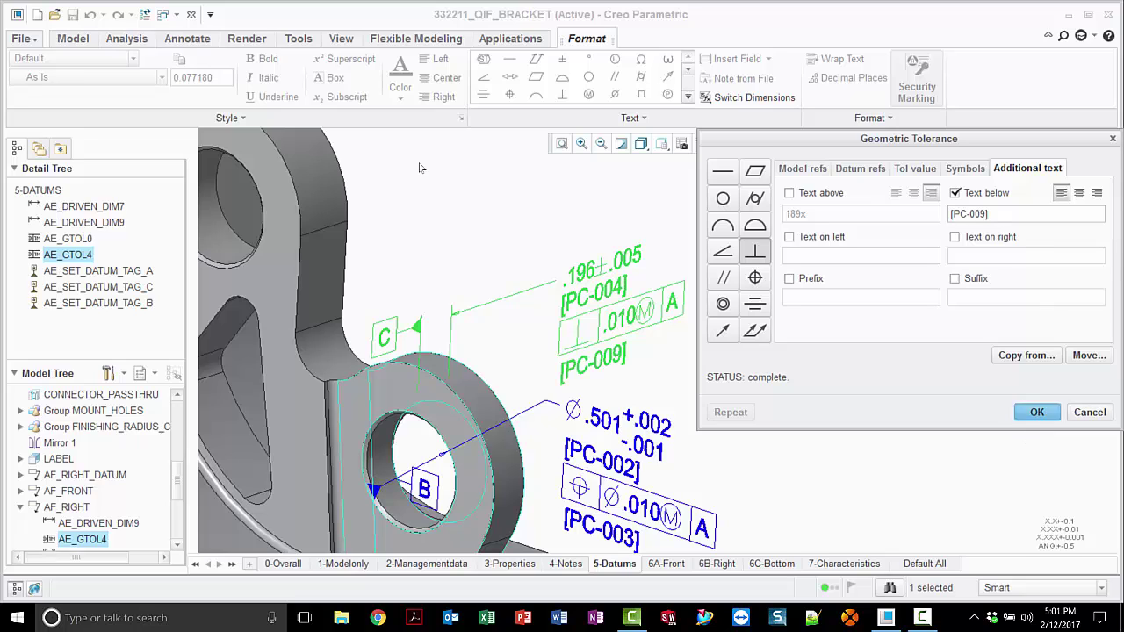
key("Return")
scroll(438, 466, "down", 3)
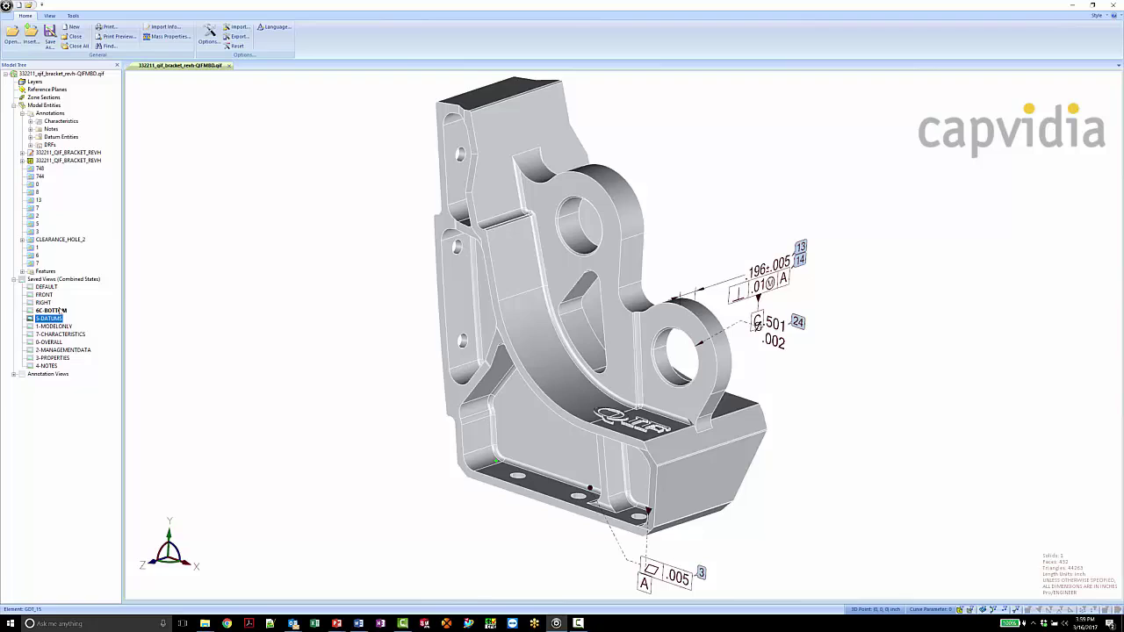
Review the 6C-Bottom and model-only saved views, then choose QIF (*.qif) as the save type
left_click(53, 310)
left_click(66, 326)
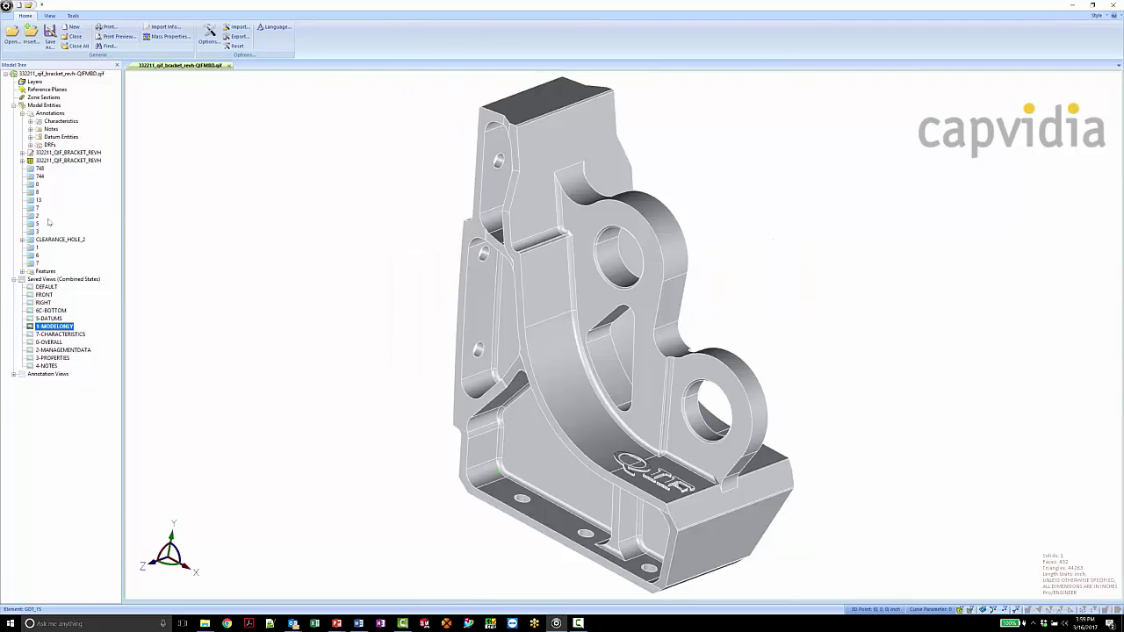
middle_click_drag(535, 382, 472, 411)
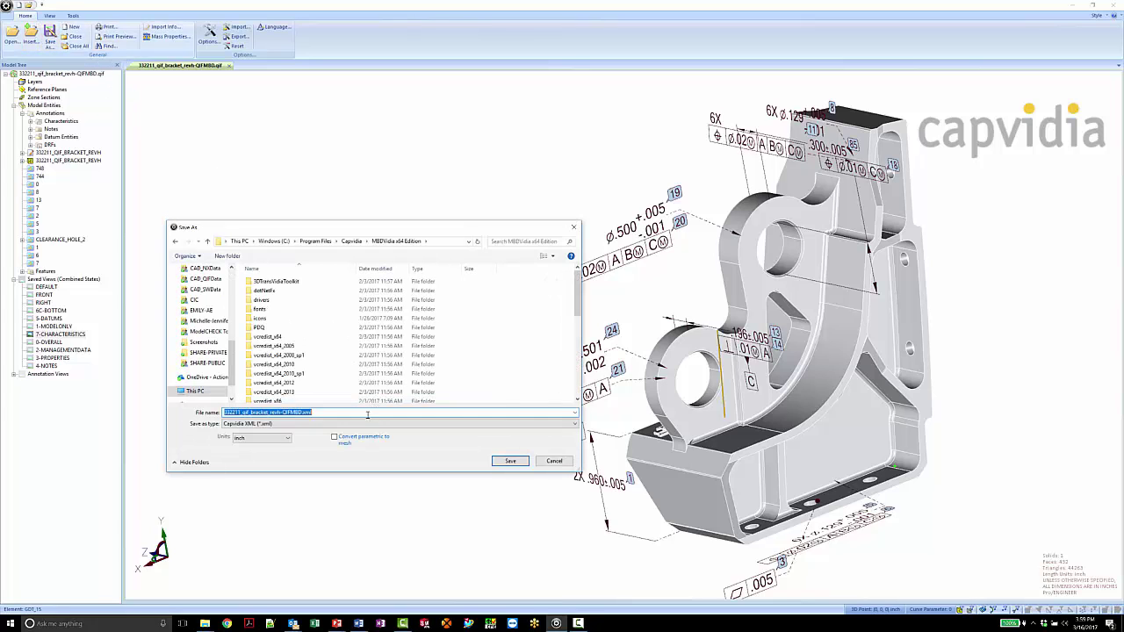
left_click(353, 425)
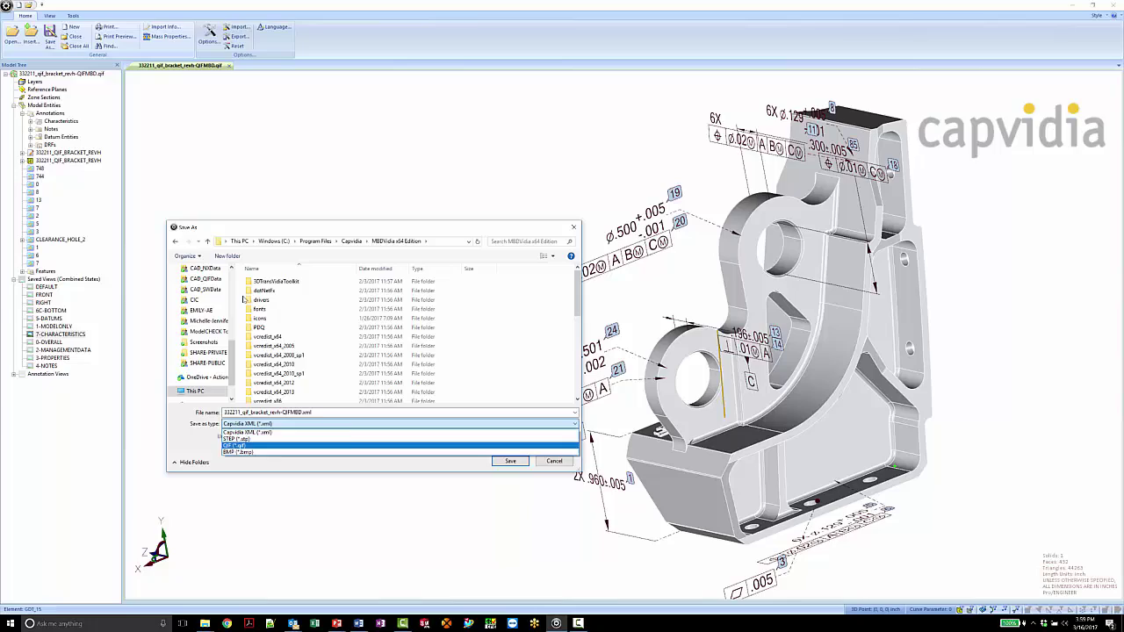
left_click(235, 445)
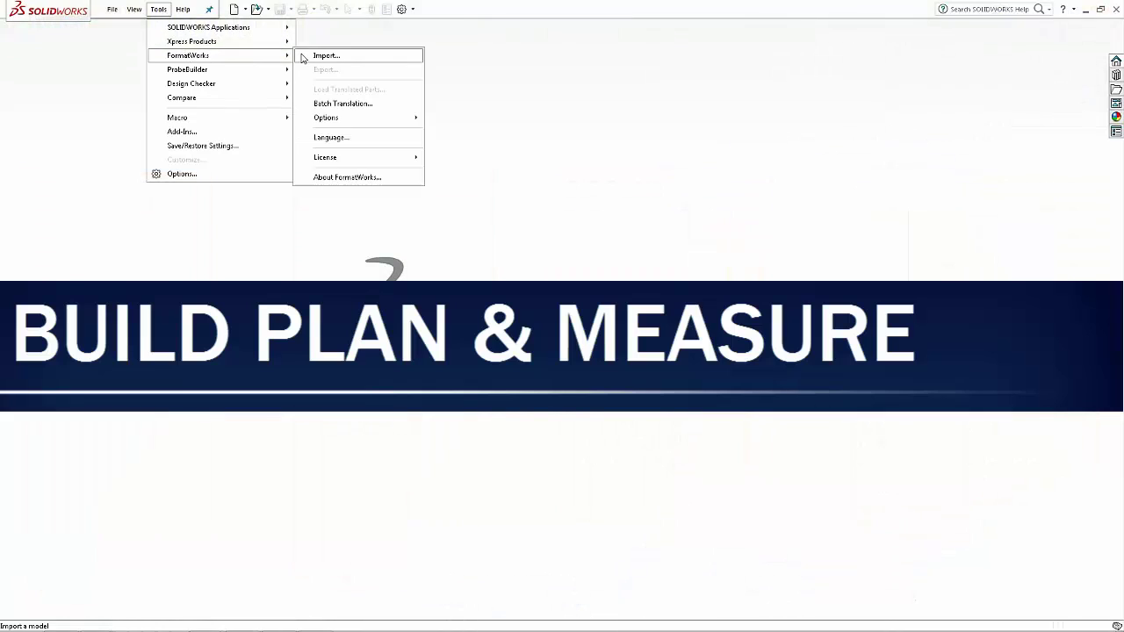
Import the bracket .qif file through FormatWorks, accepting the preview prompt to translate it
left_click(325, 56)
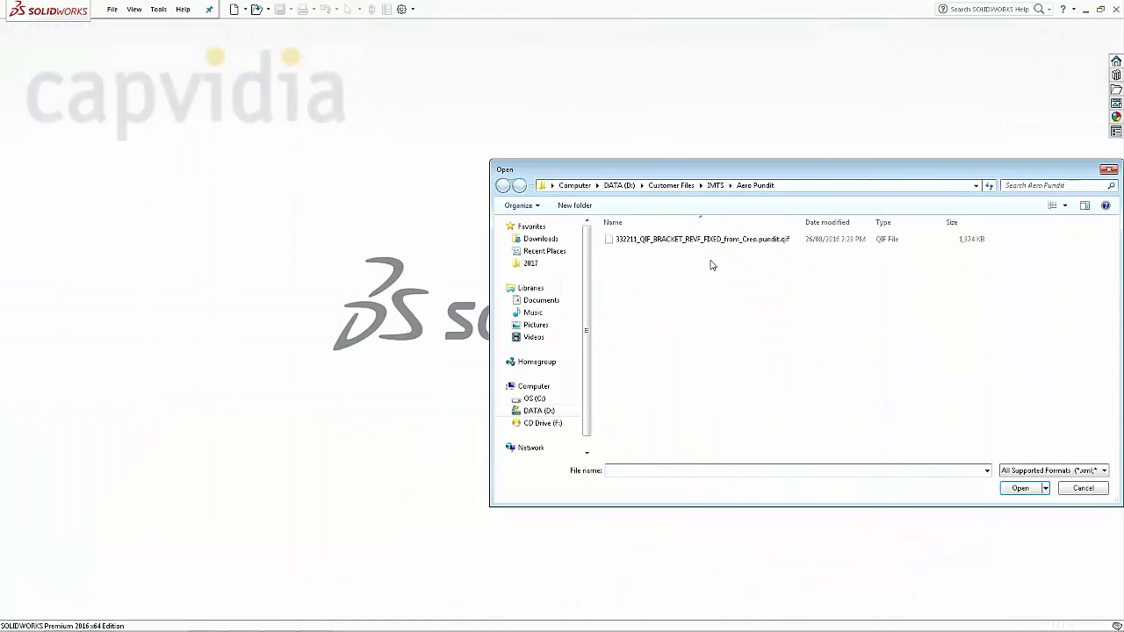
left_click(702, 239)
left_click(1020, 489)
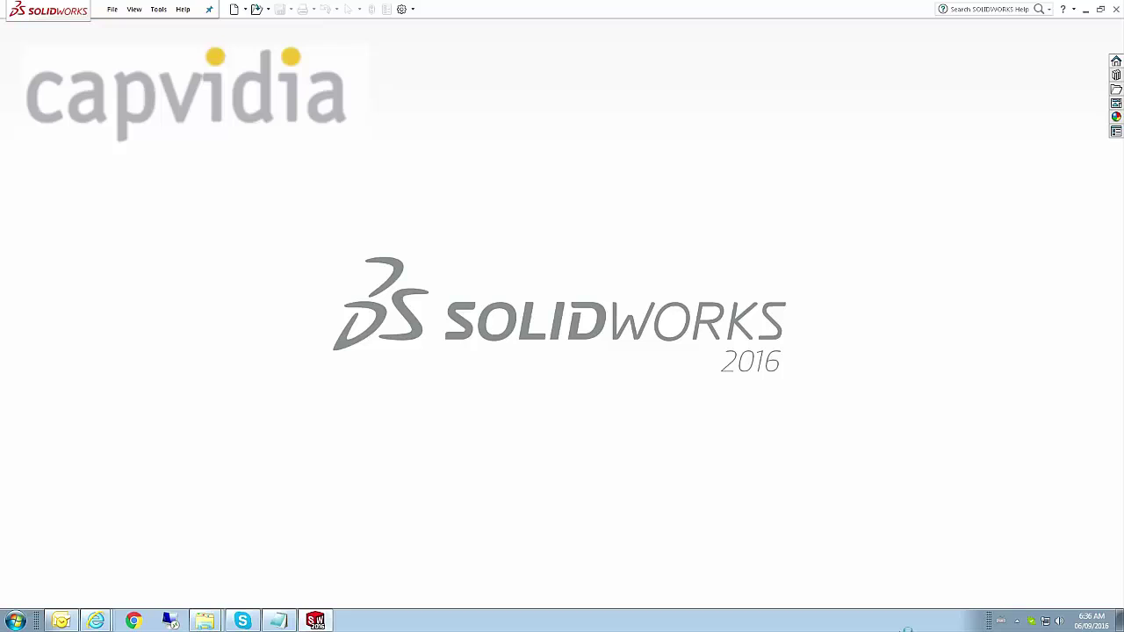
left_click(634, 323)
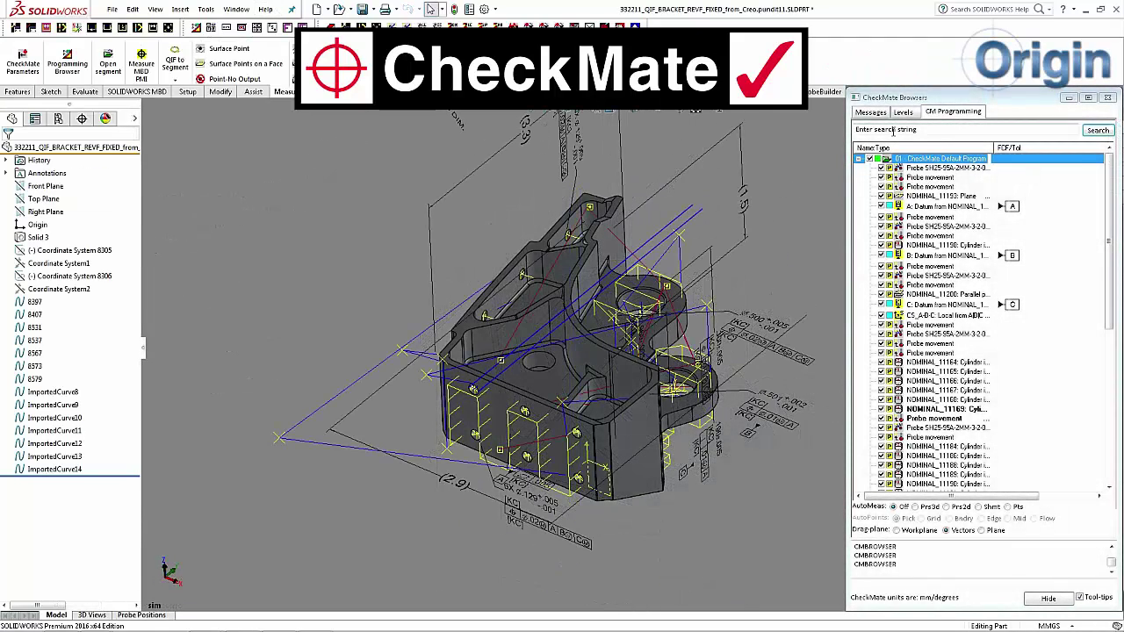
Simulate the default program's probe path, then bring up the Output Program to CMM settings
right_click(921, 158)
left_click(977, 166)
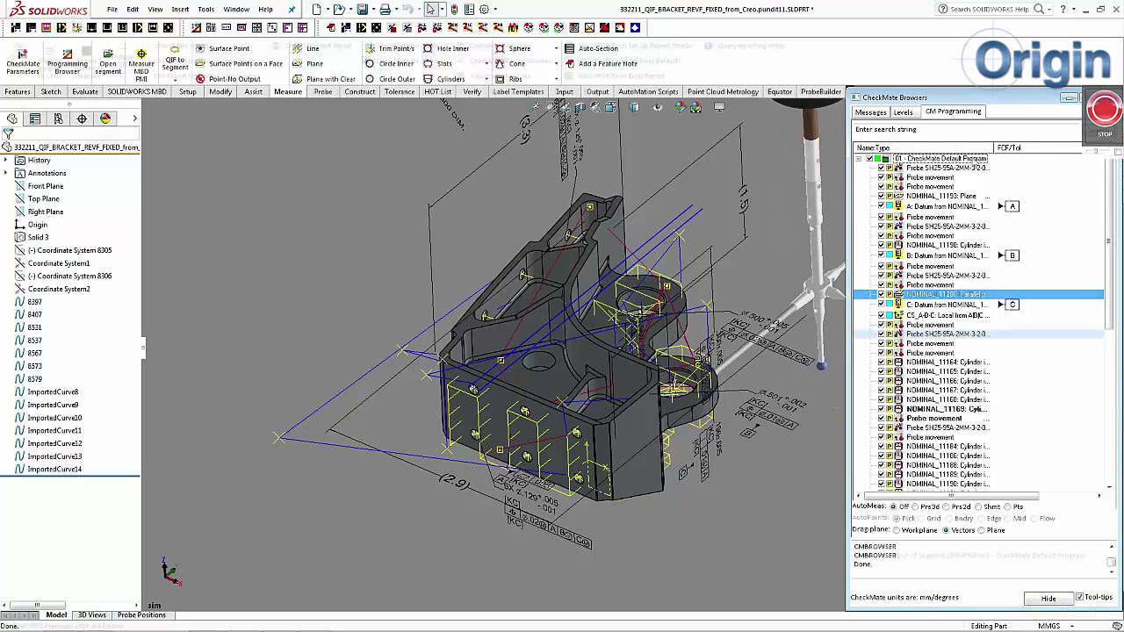
left_click(596, 92)
left_click(51, 63)
left_click(52, 59)
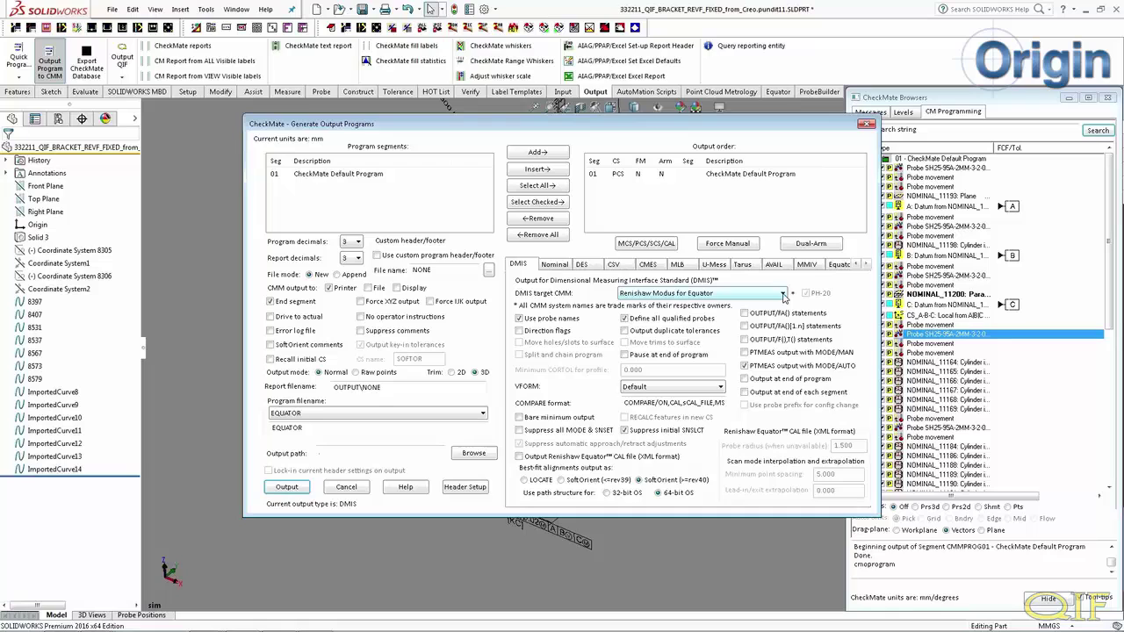
Output the DMIS program for Renishaw Modus for Equator and save it as EQUATOR.DMI
left_click(783, 294)
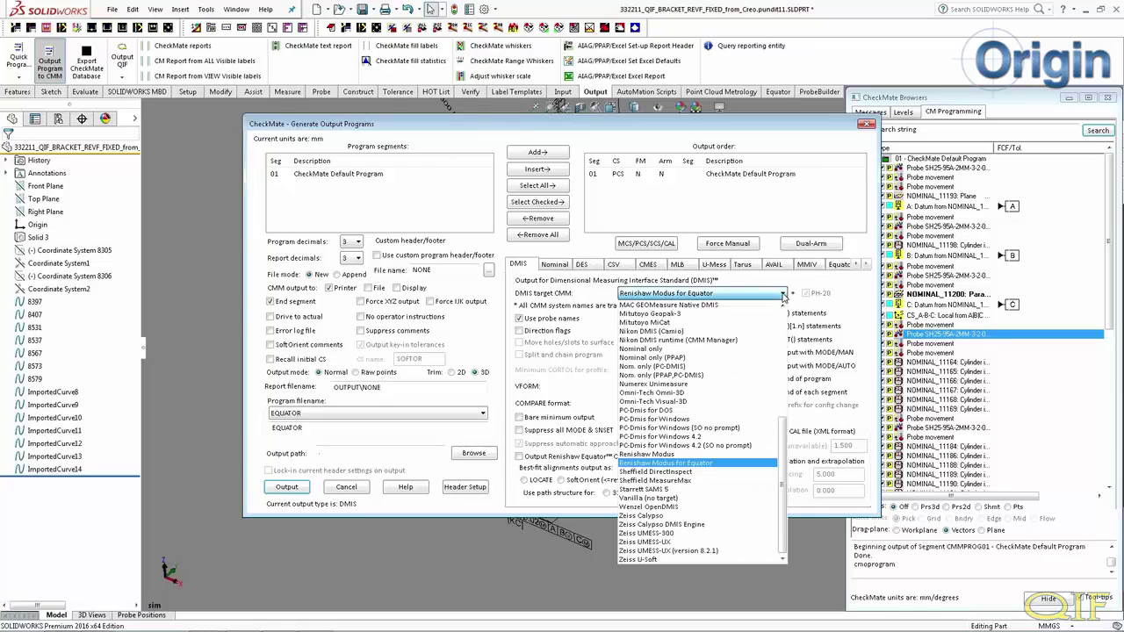
left_click(722, 463)
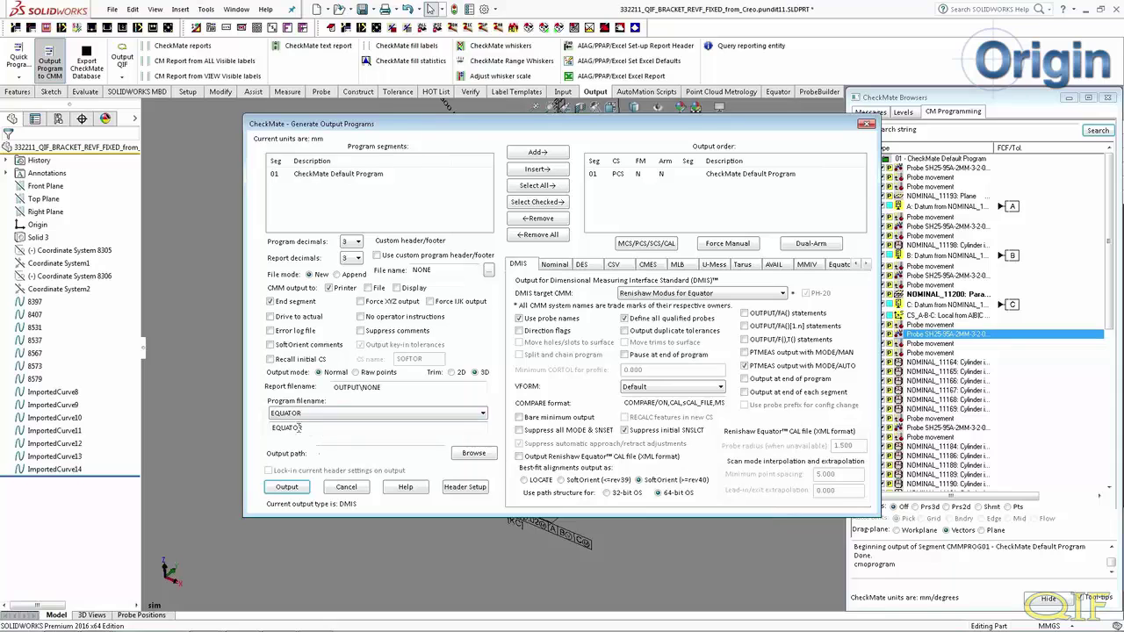
left_click(288, 489)
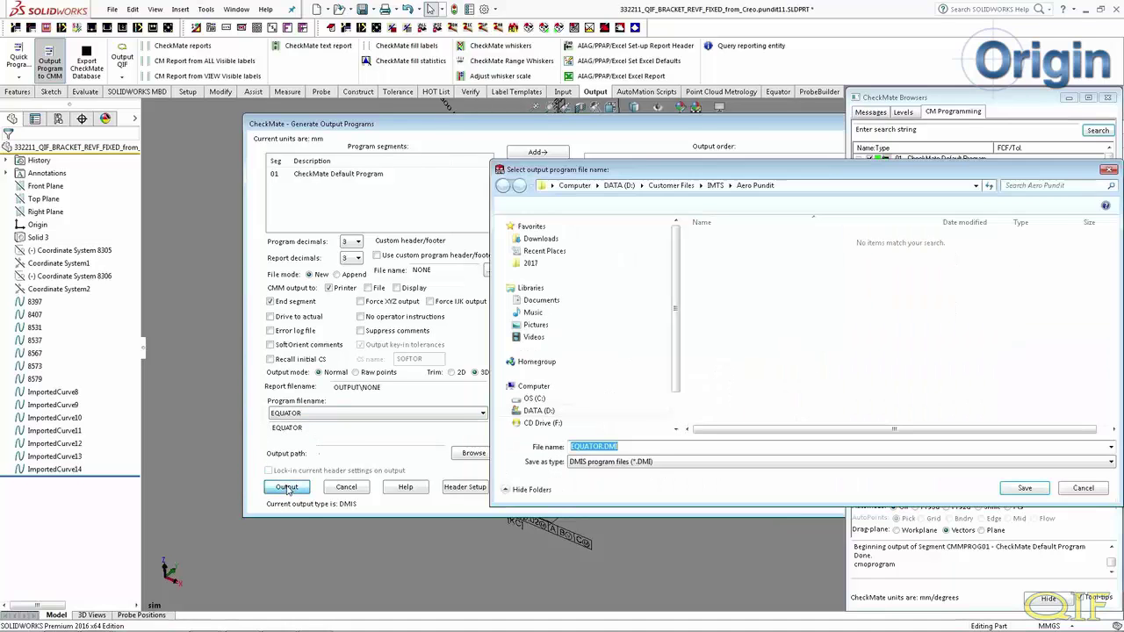
key("Return")
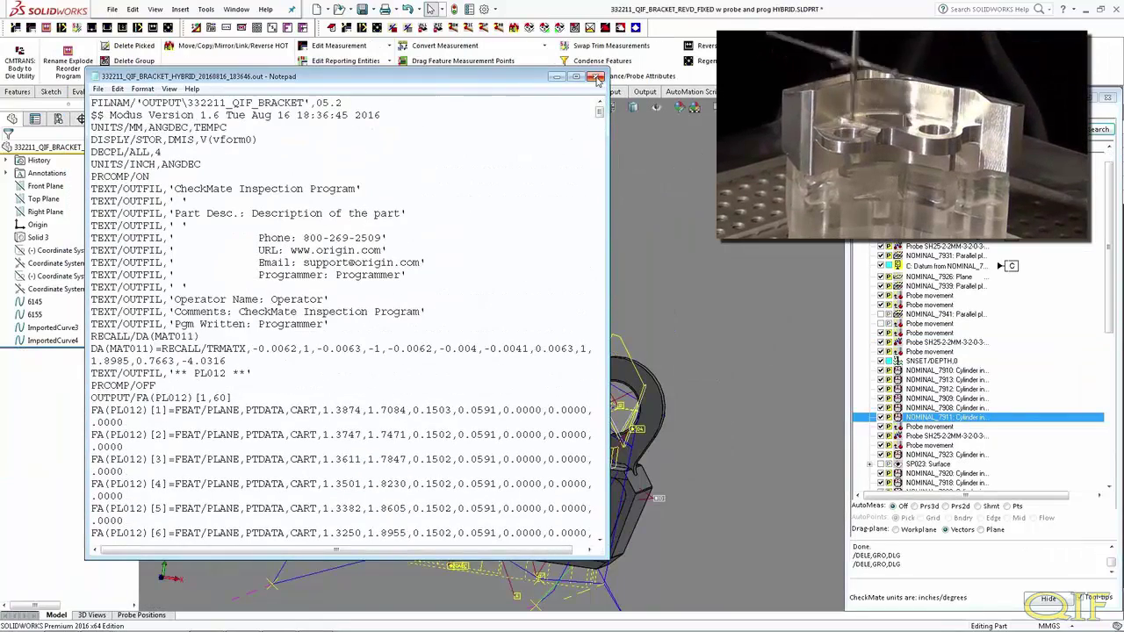
Close the Notepad window showing the EQUATOR.DMI listing
left_click(596, 78)
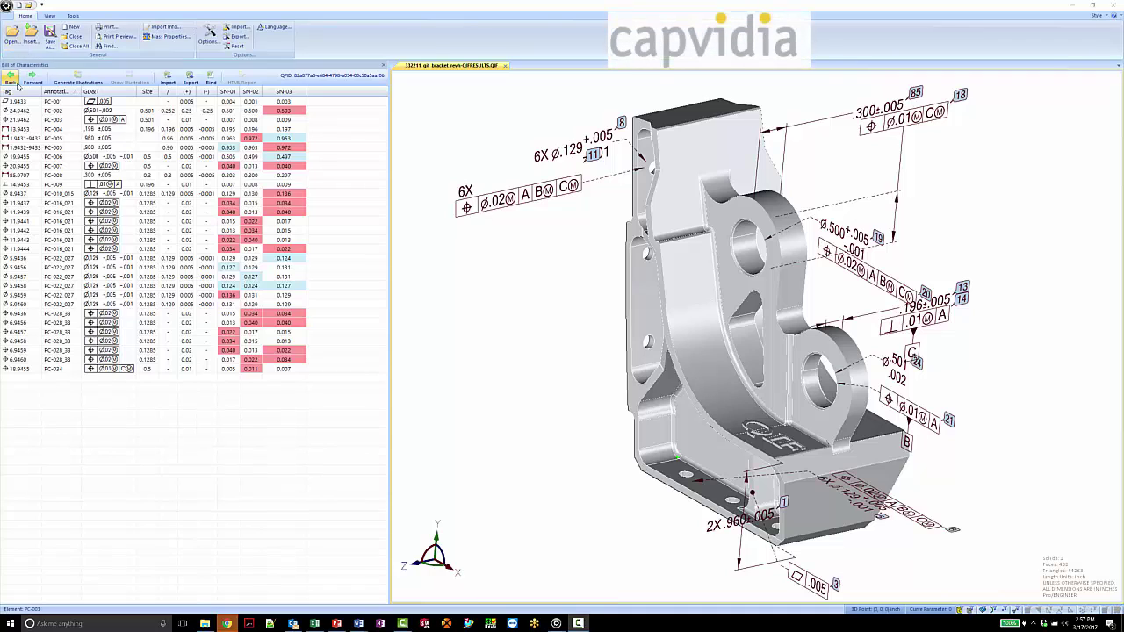
Step through characteristics PC-001 to PC-006 and the PC-022_027 holes, orbiting the bracket
left_click(24, 102)
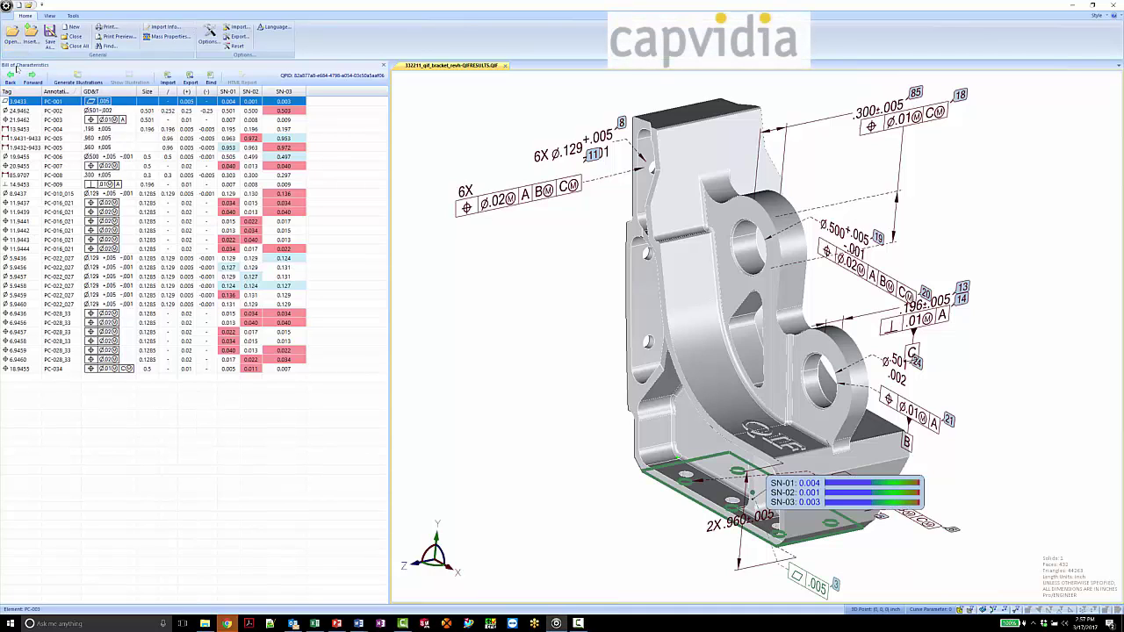
left_click(24, 110)
left_click(26, 120)
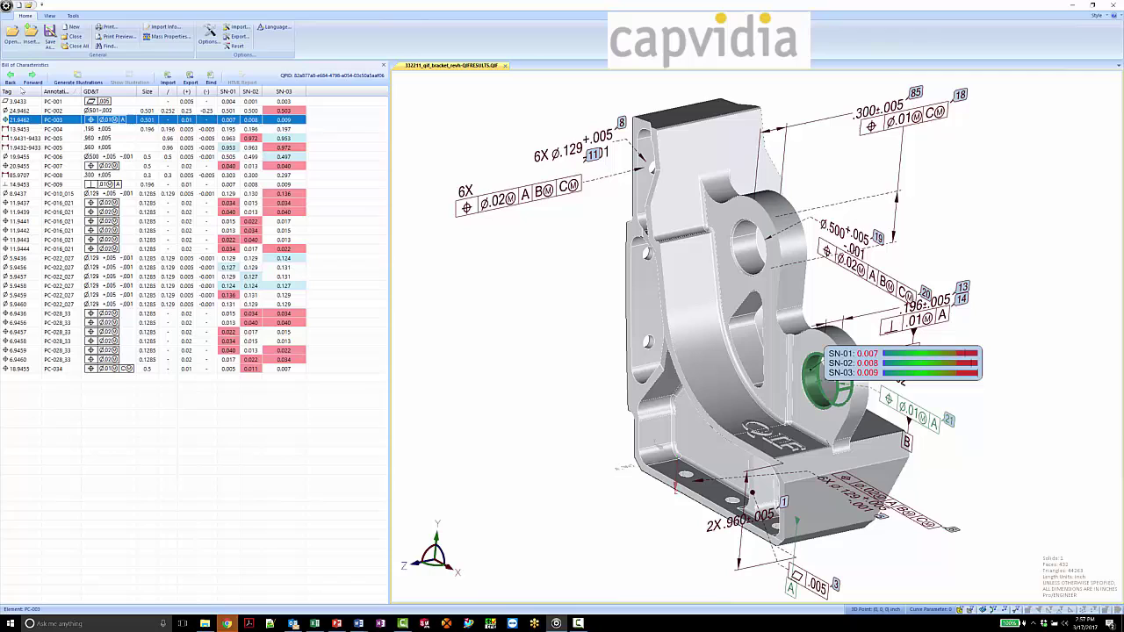
left_click(29, 129)
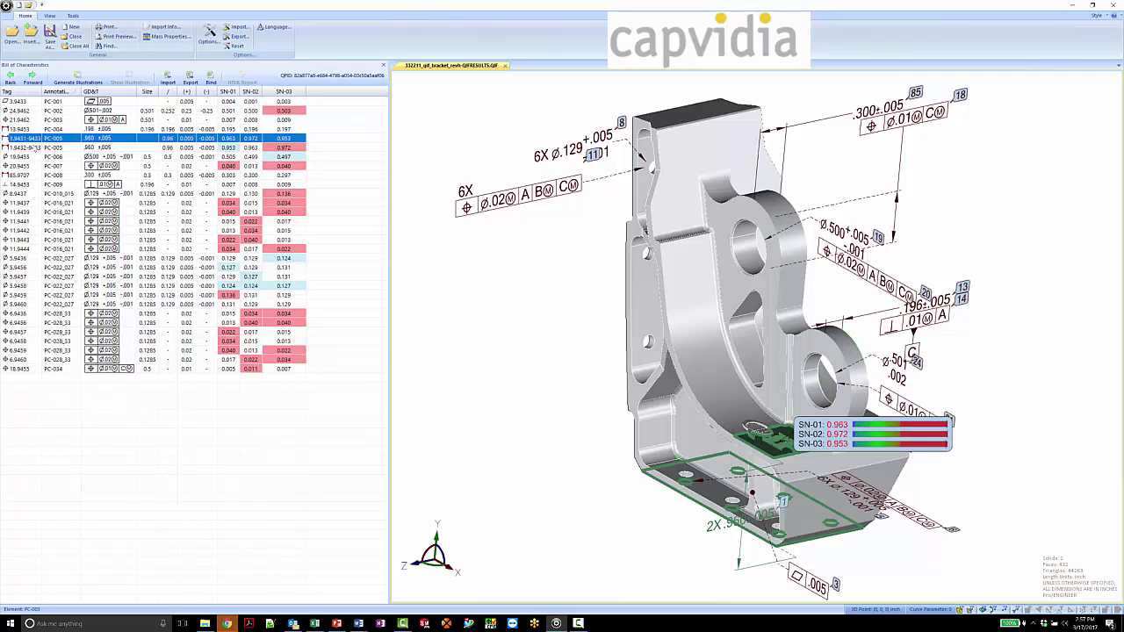
key("Down")
key("Down")
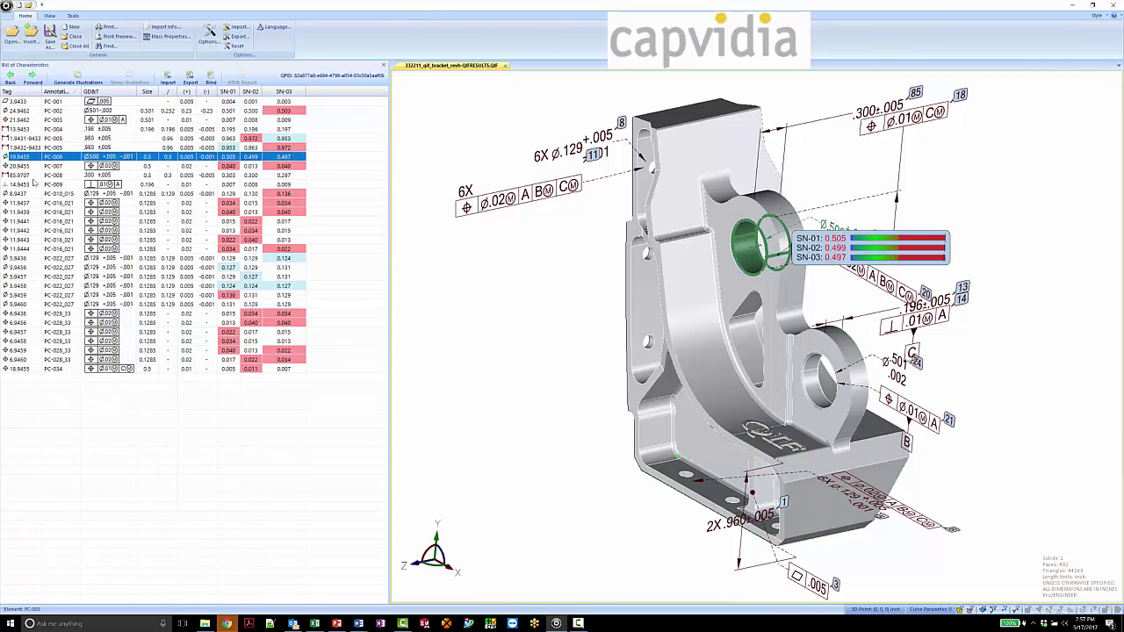
key("Down")
key("Down")
key("Down")
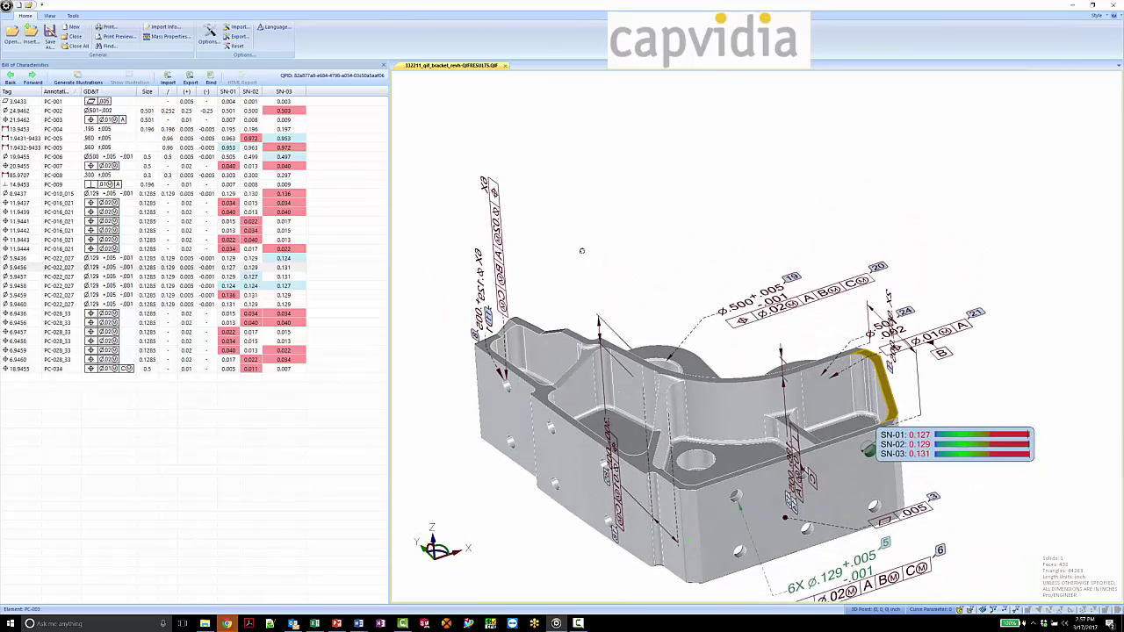
left_click(76, 304)
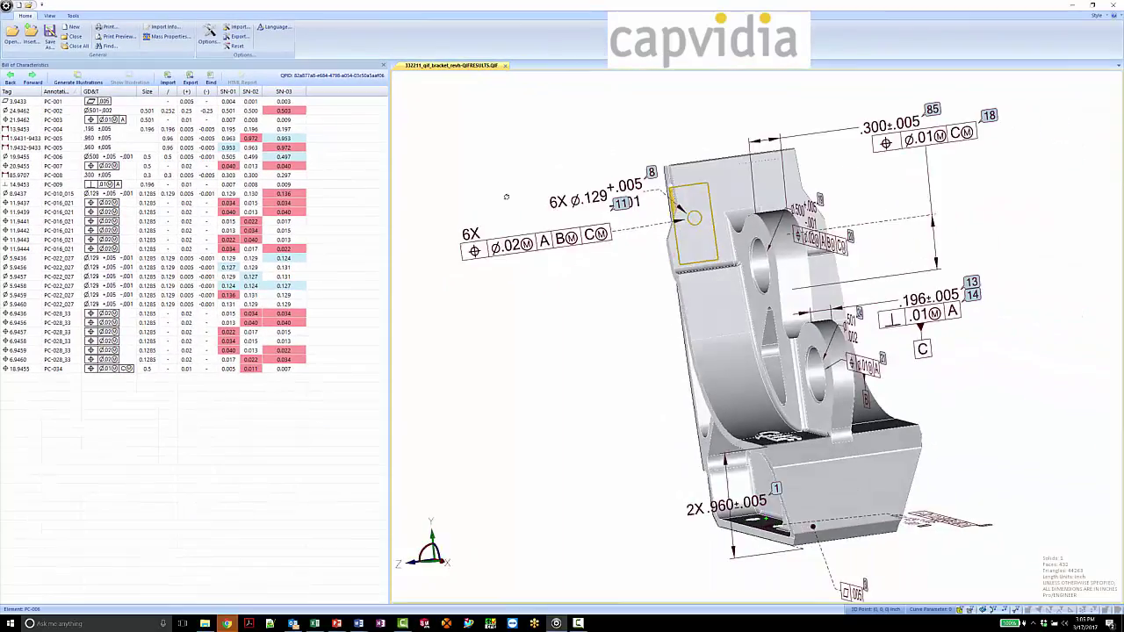
mouse_move(506, 196)
middle_mouse_down()
mouse_move(795, 325)
mouse_move(967, 318)
middle_mouse_up()
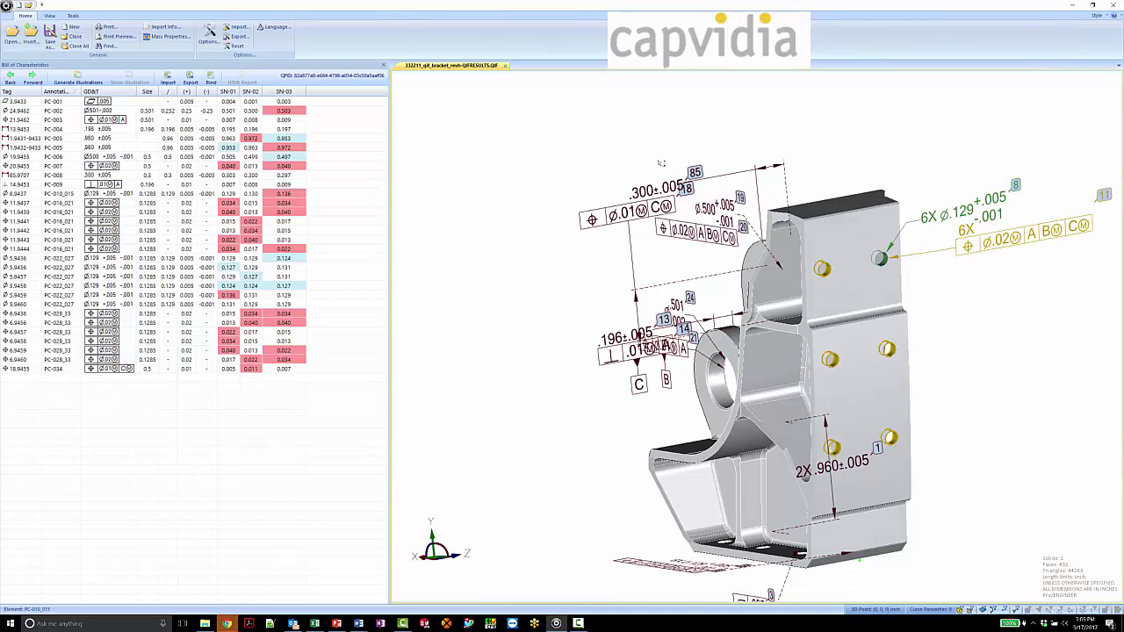
Turn the bracket and use Annotation in BoC on the Ø.500 bore to find PC-006
middle_click_drag(661, 162, 865, 229)
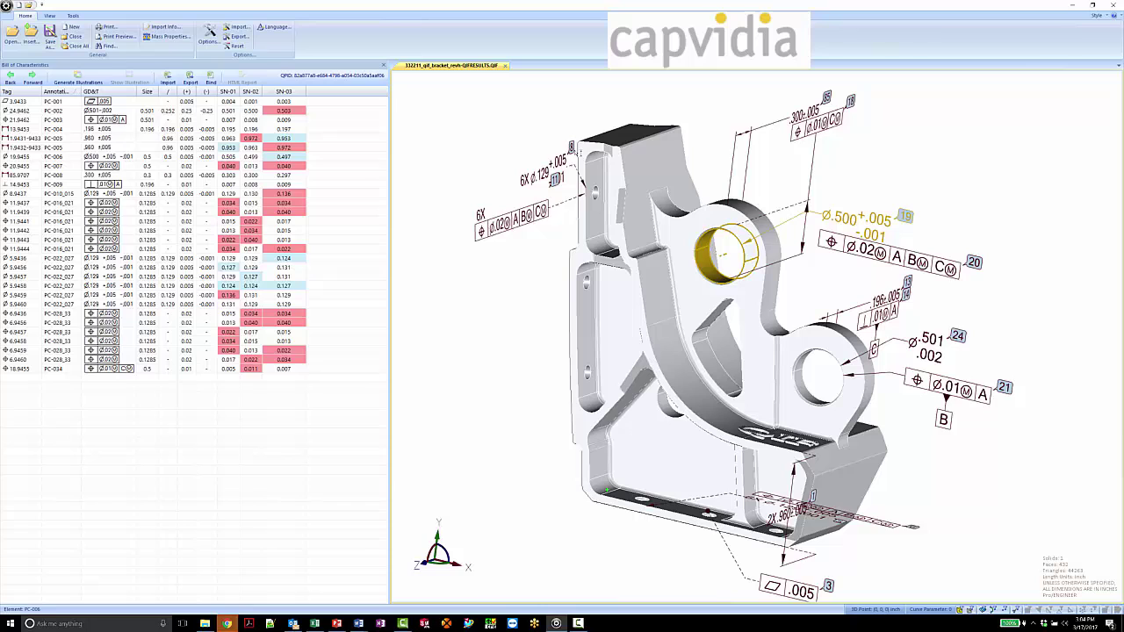
right_click(870, 230)
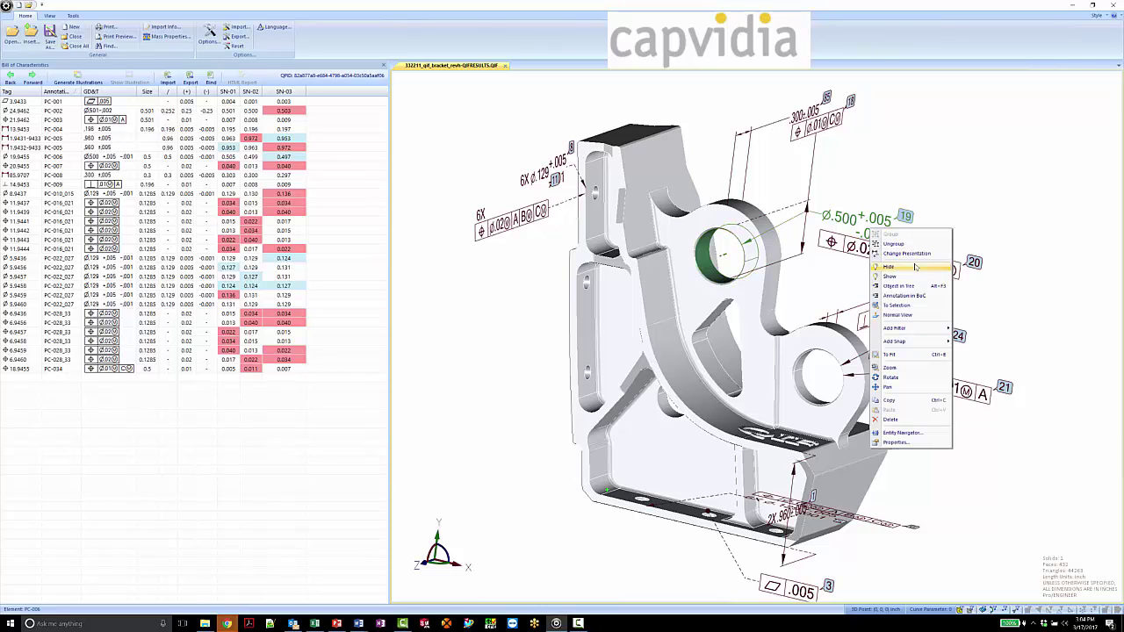
left_click(919, 297)
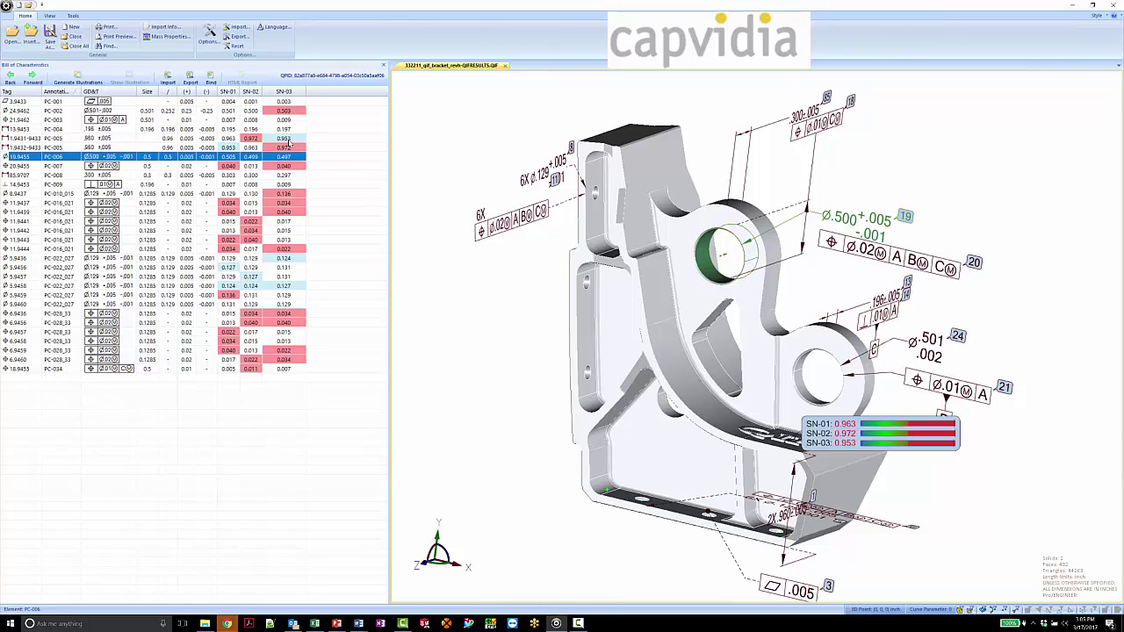